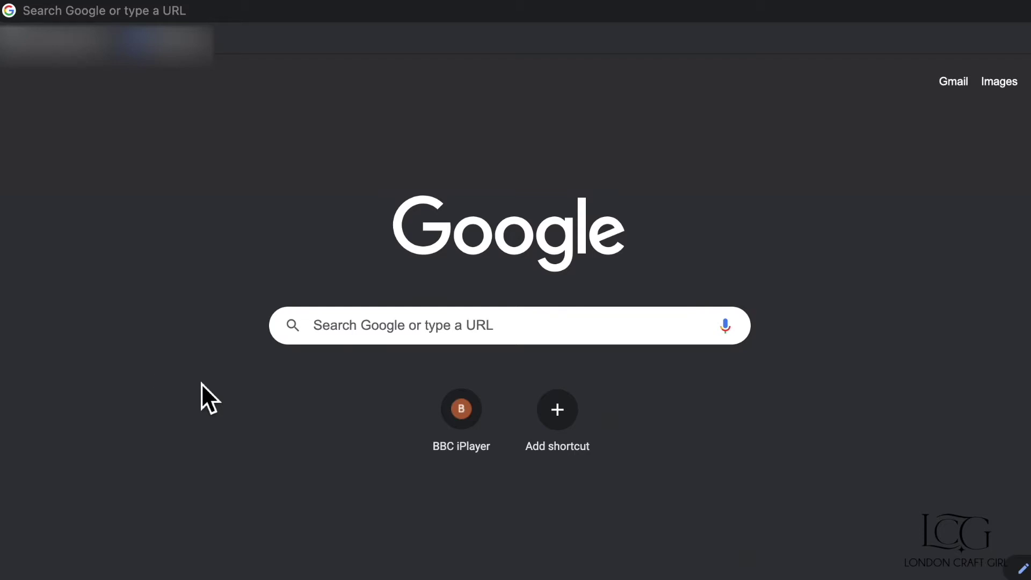
- Search Google for inkscape
click(389, 324)
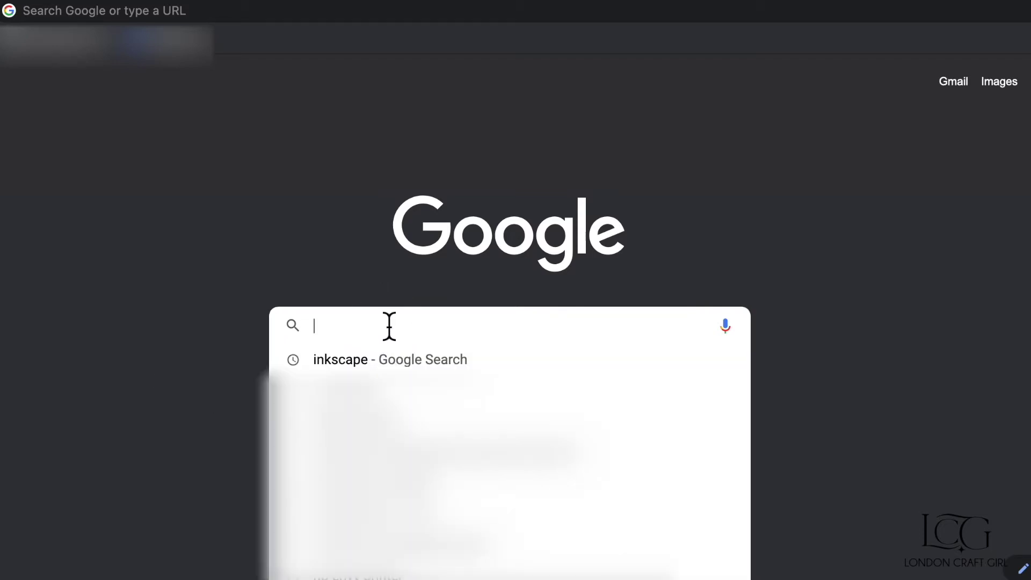
text(inkscape)
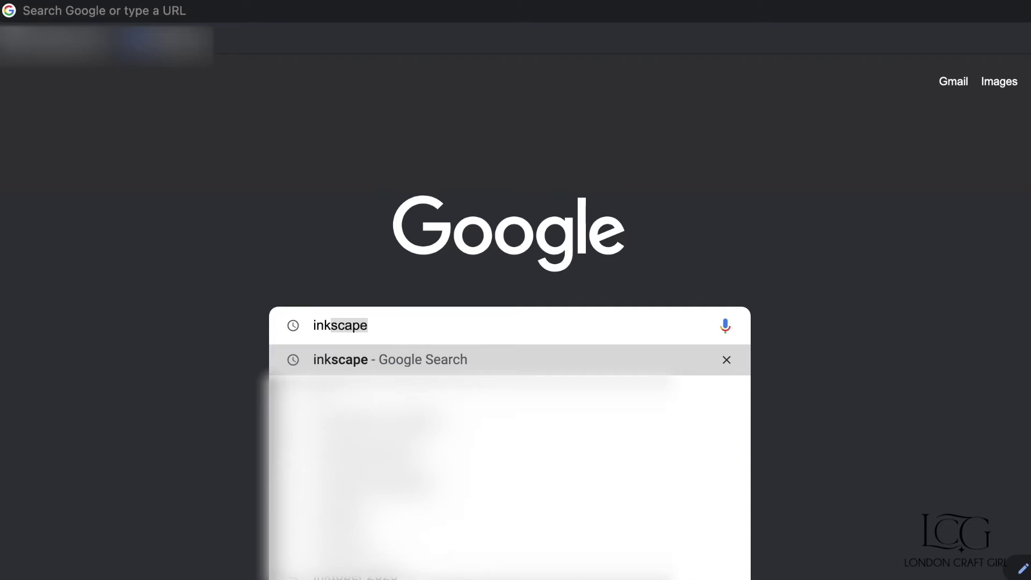
key(Return)
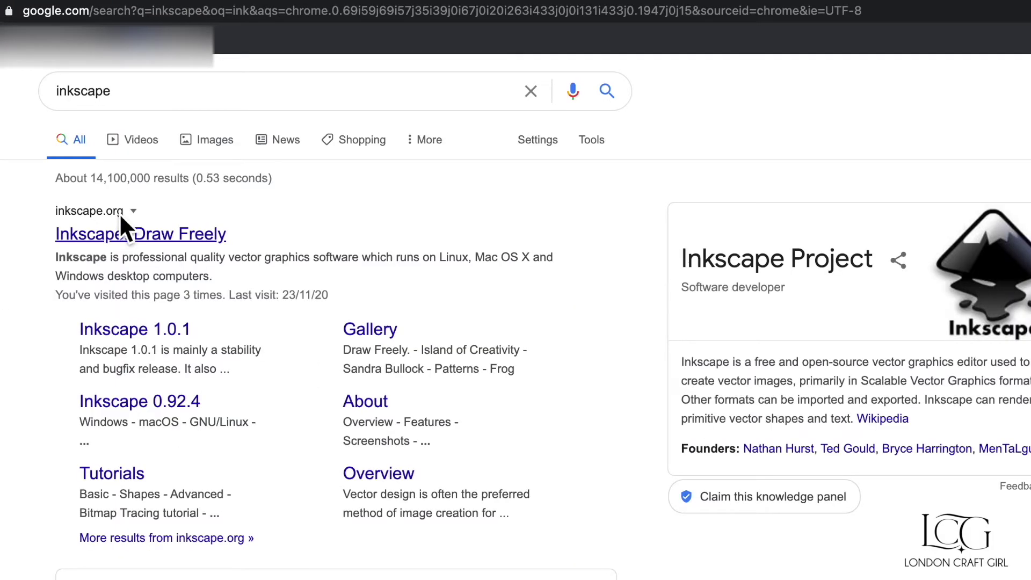
- On inkscape.org, download the Inkscape 1.0.1 macOS dmg from the Current Version page
click(146, 236)
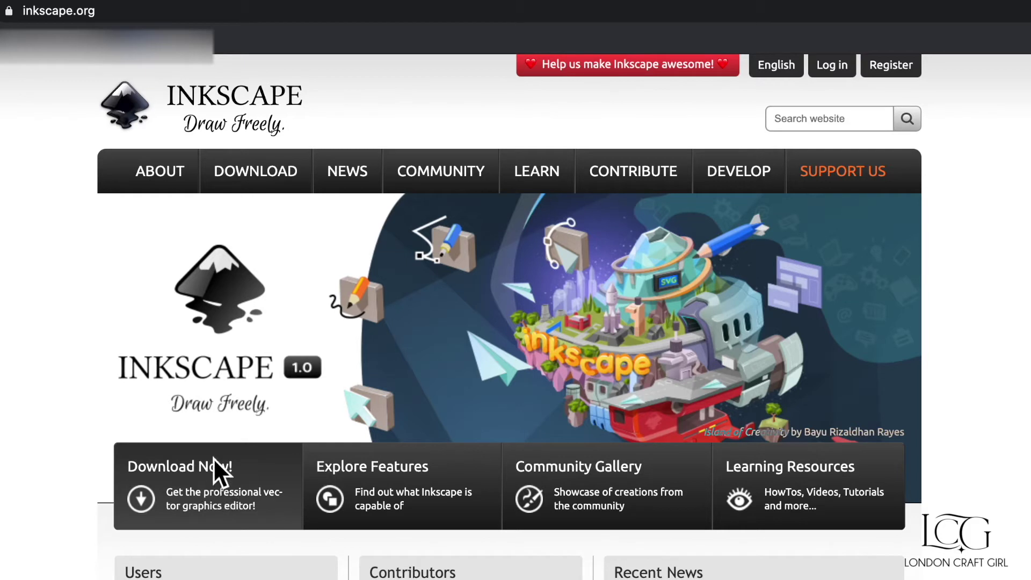
mouse_move(254, 178)
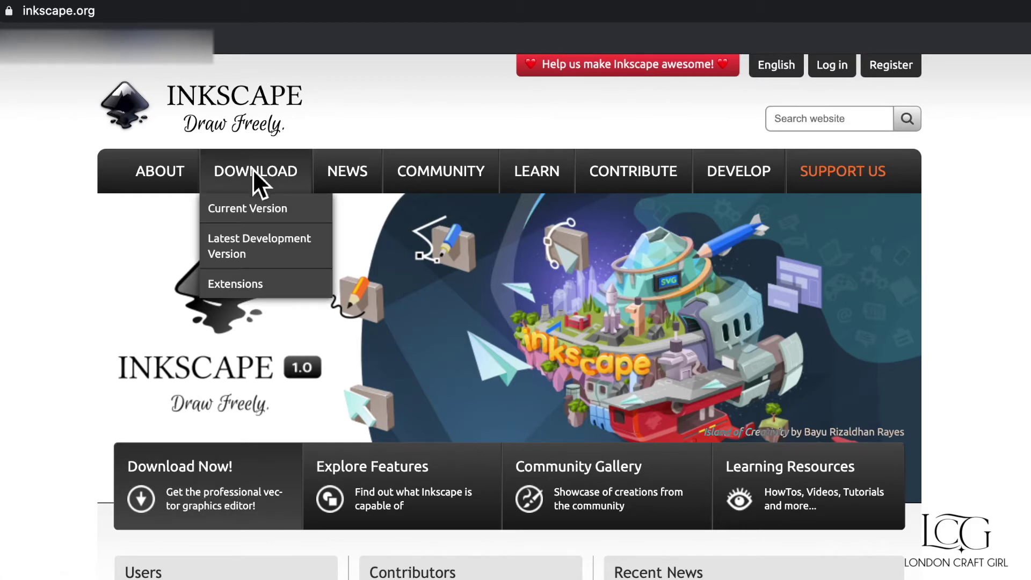
click(289, 210)
scroll(515, 311, down, 1)
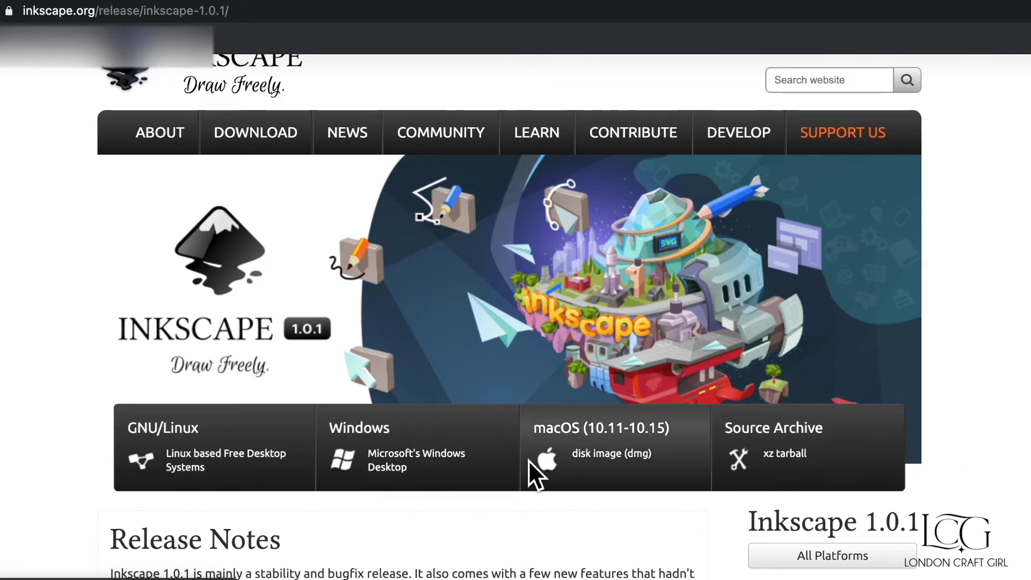
click(605, 434)
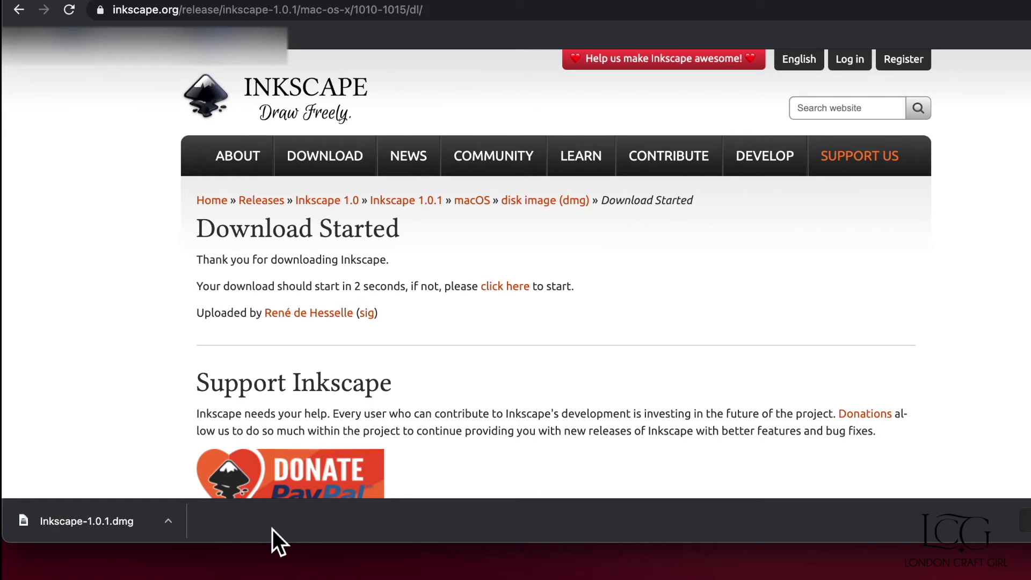
- Open Inkscape-1.0.1.dmg and drag Inkscape.app into the Applications folder
click(105, 511)
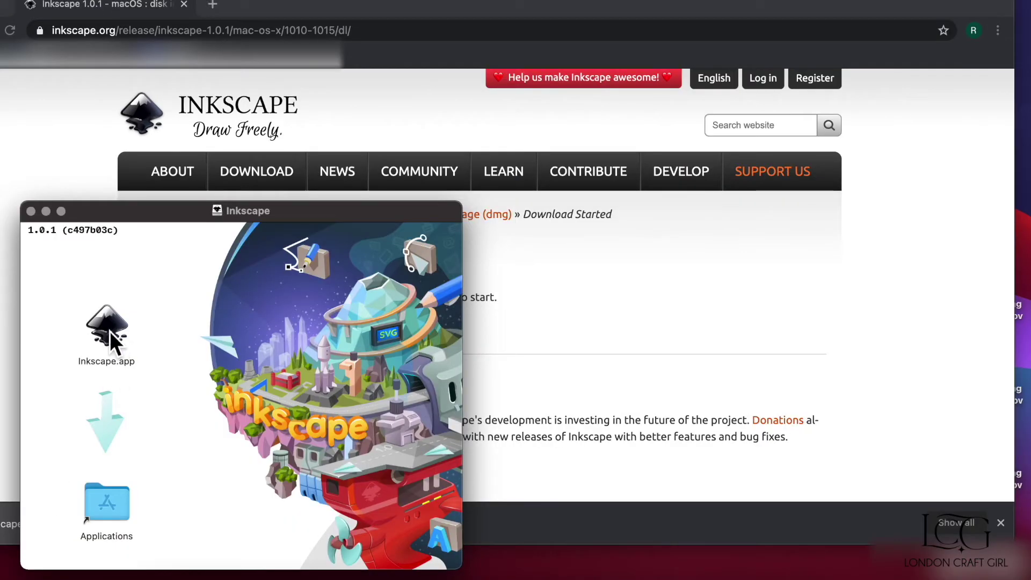
drag(106, 330, 102, 527)
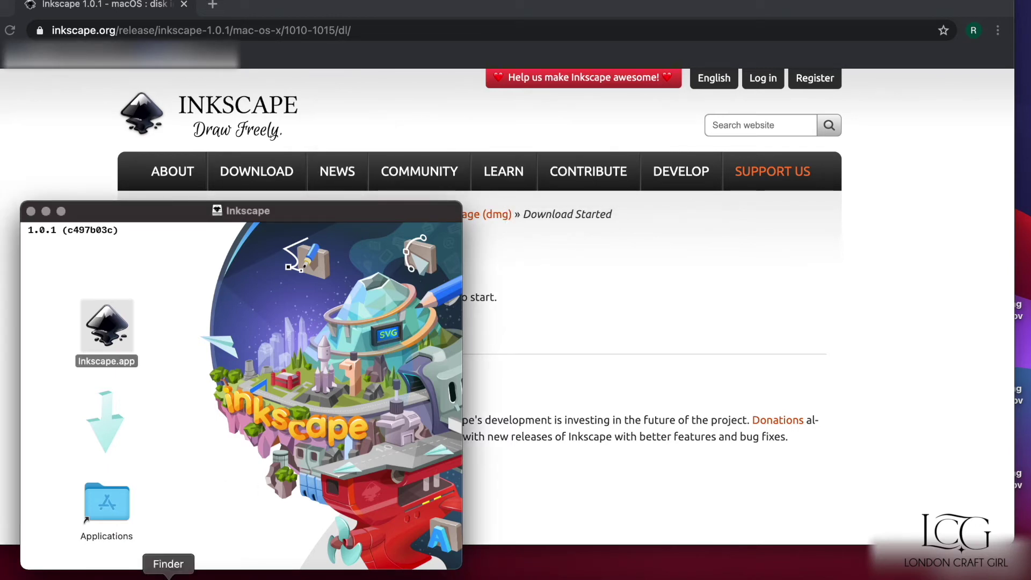
- Launch Inkscape.app from Applications and approve the downloaded-from-internet warning with Open
click(168, 576)
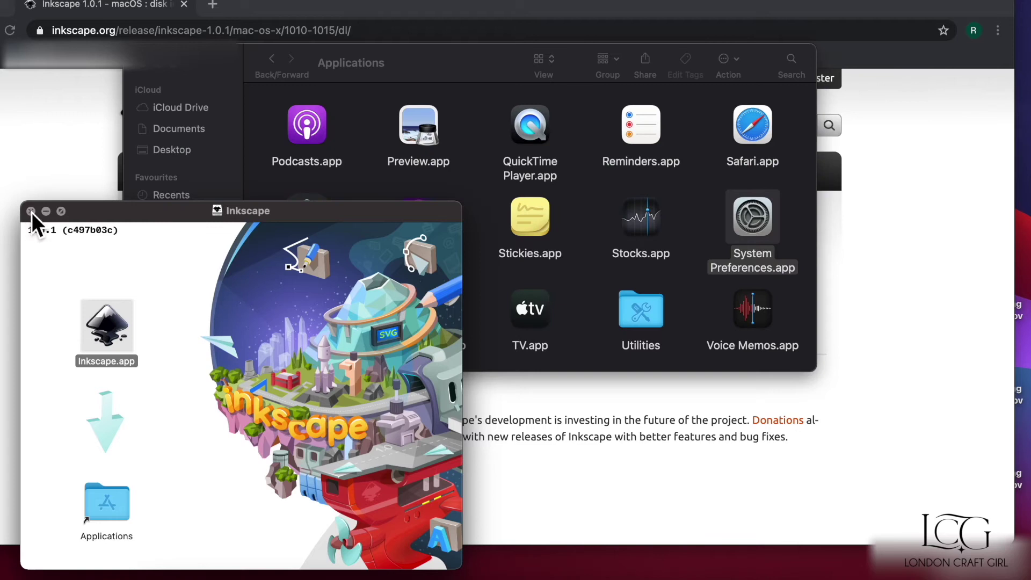
click(31, 213)
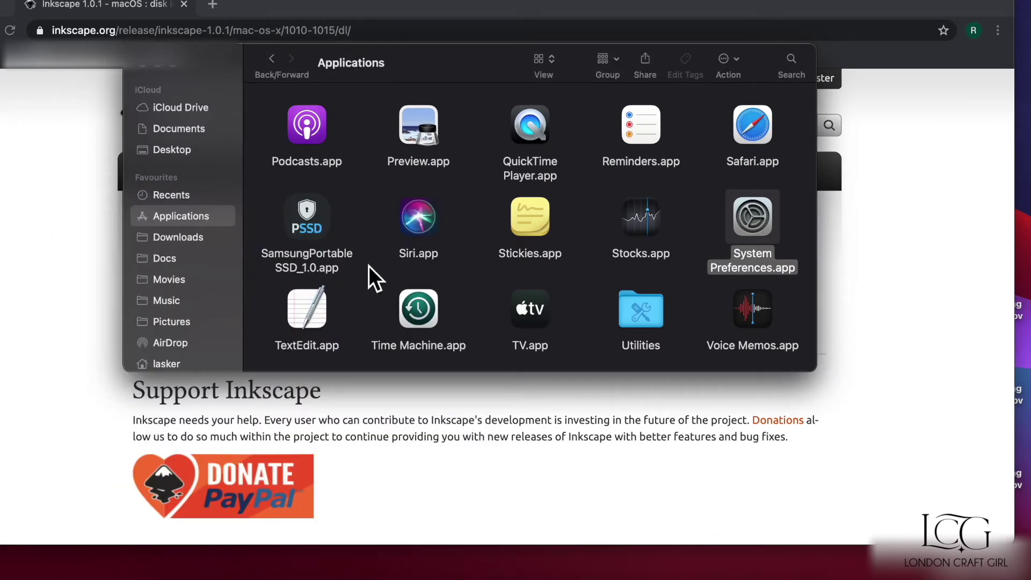
scroll(371, 274, up, 10)
scroll(370, 277, up, 3)
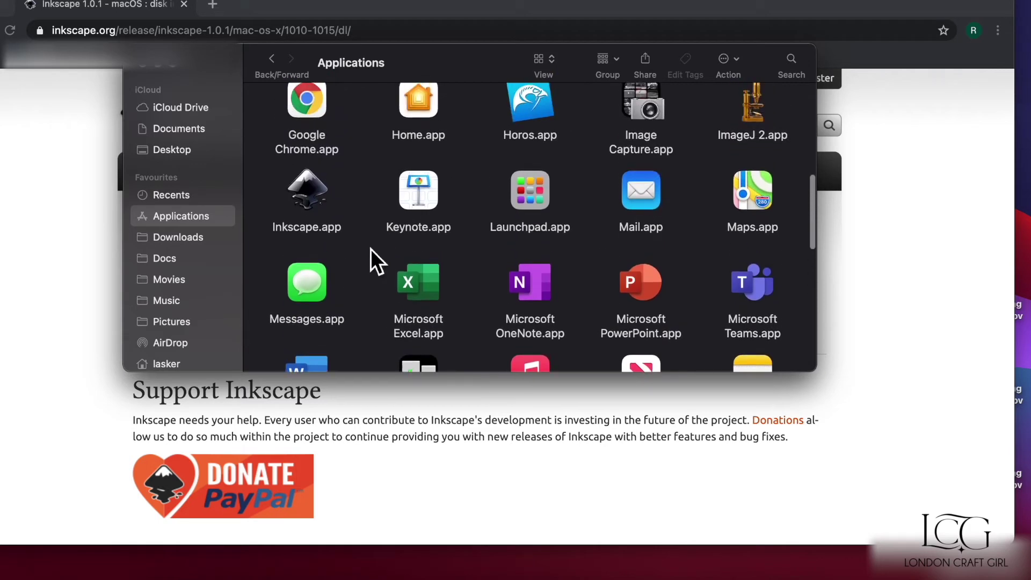
click(319, 187)
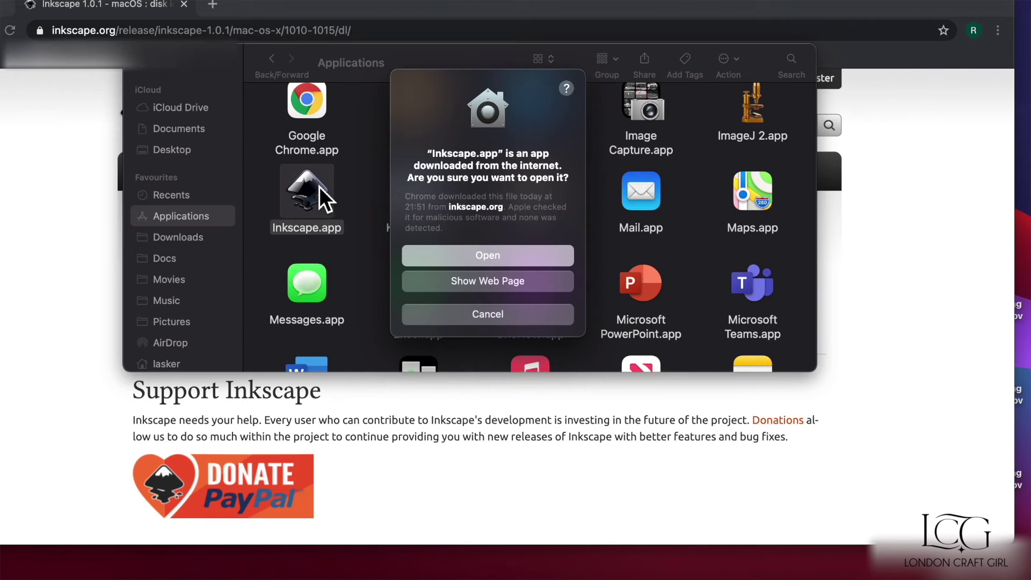
click(498, 259)
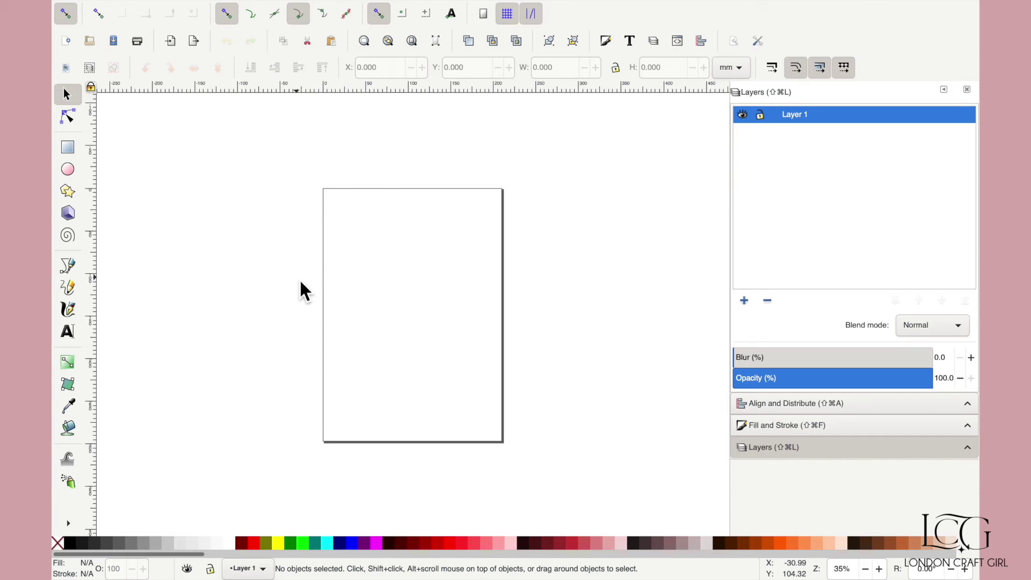
- Zoom in and type 'designing with text' near the page's top left in hello honey
key(plus)
key(plus)
key(plus)
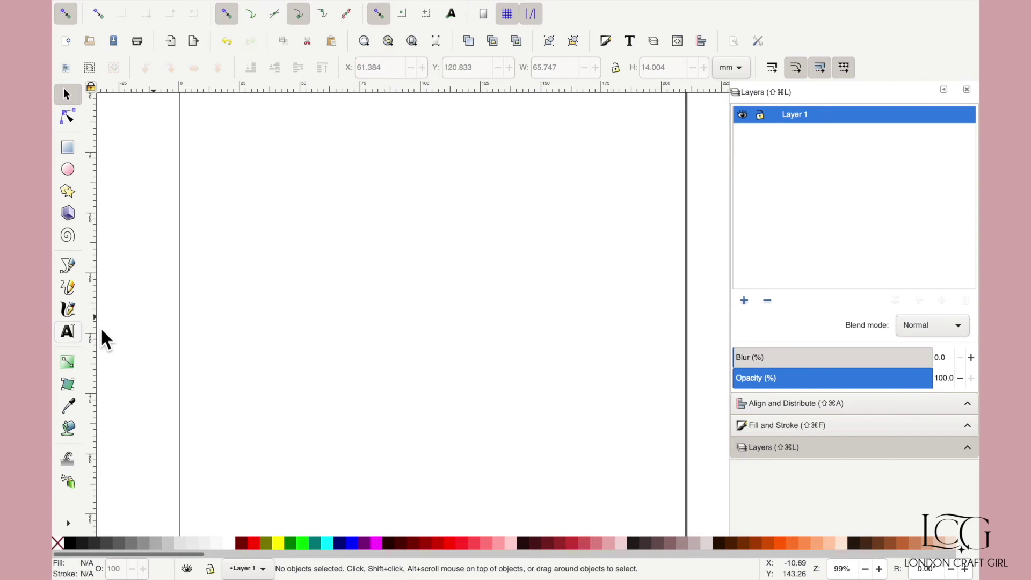
key(plus)
click(67, 331)
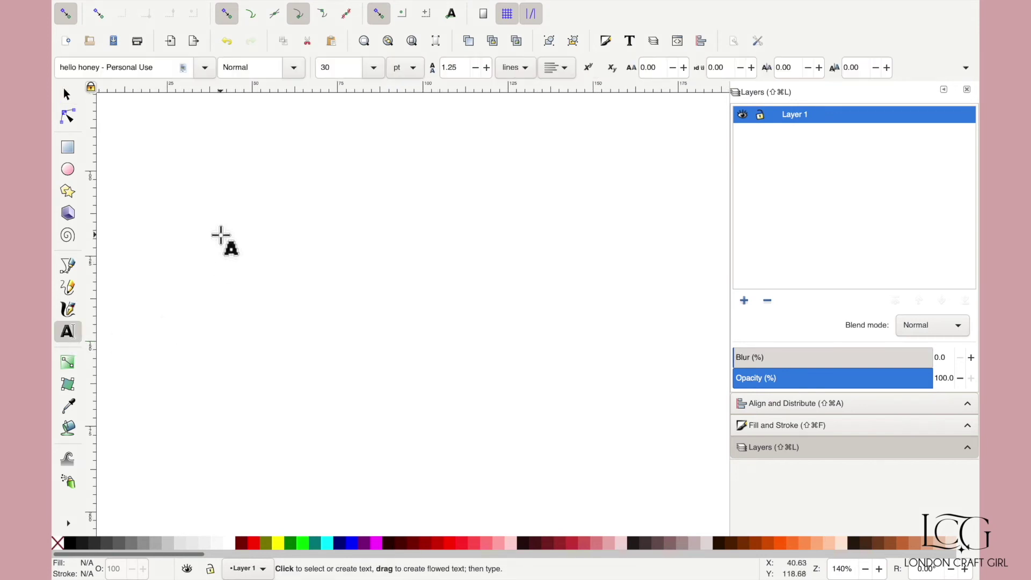
click(220, 235)
text(desi)
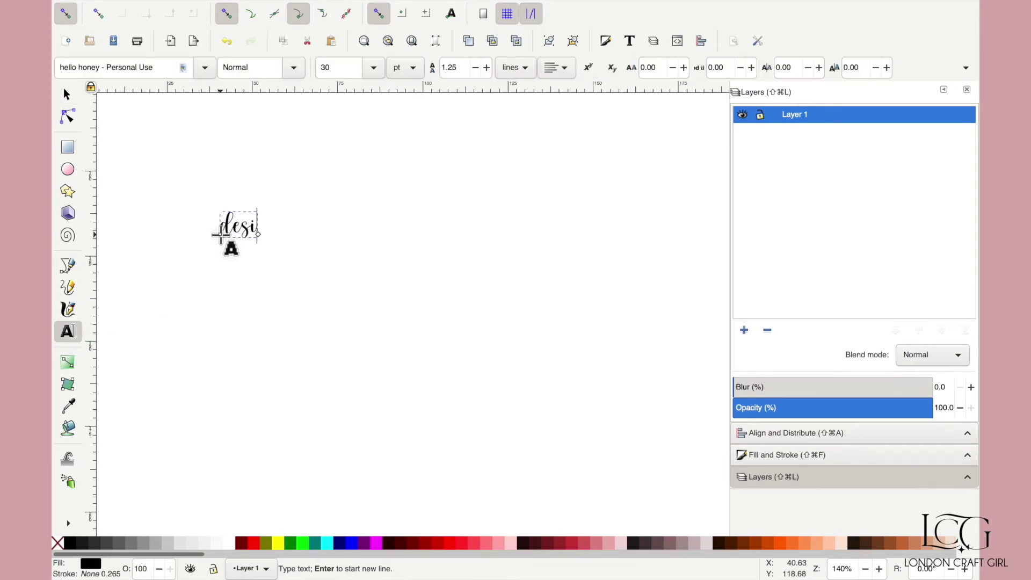
text(gning with text)
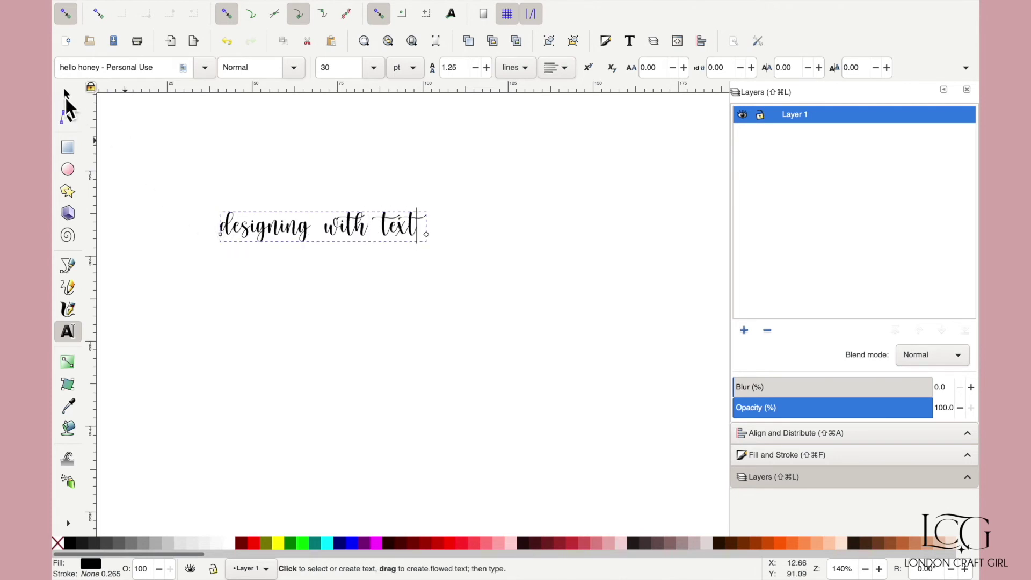
- Convert the text to path, ungroup the letters, and union them into one path
click(67, 95)
click(319, 7)
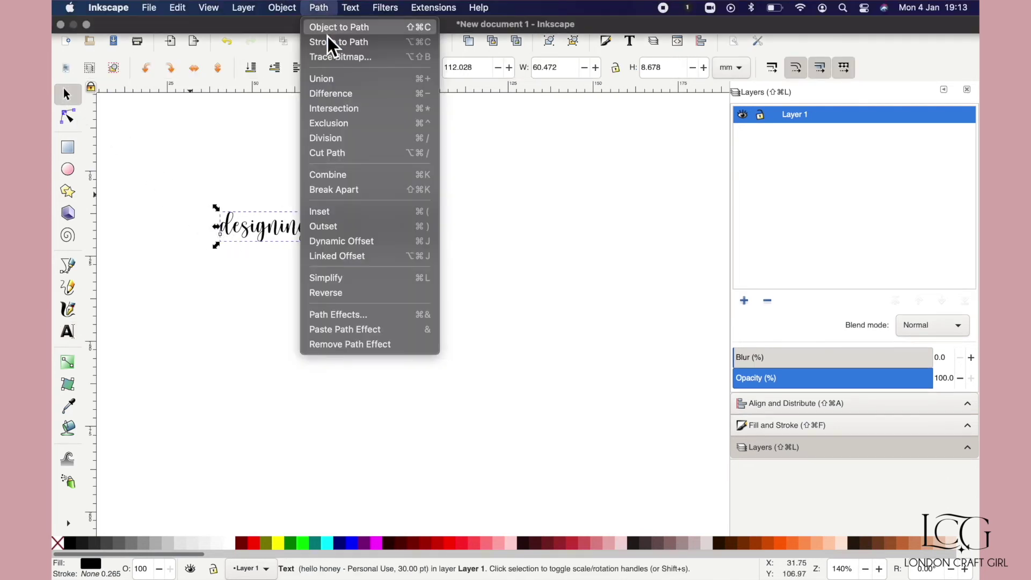
click(331, 32)
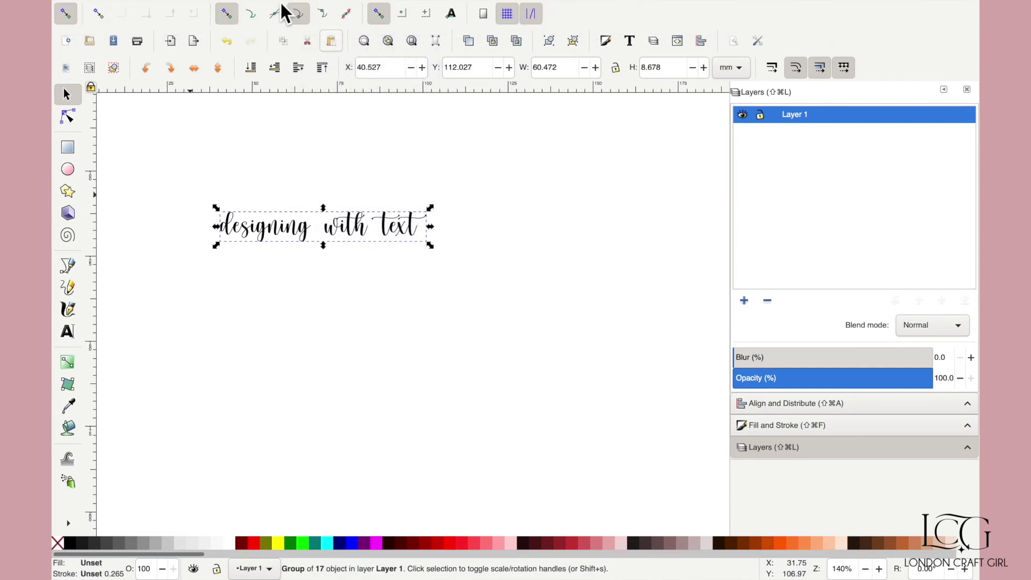
click(280, 6)
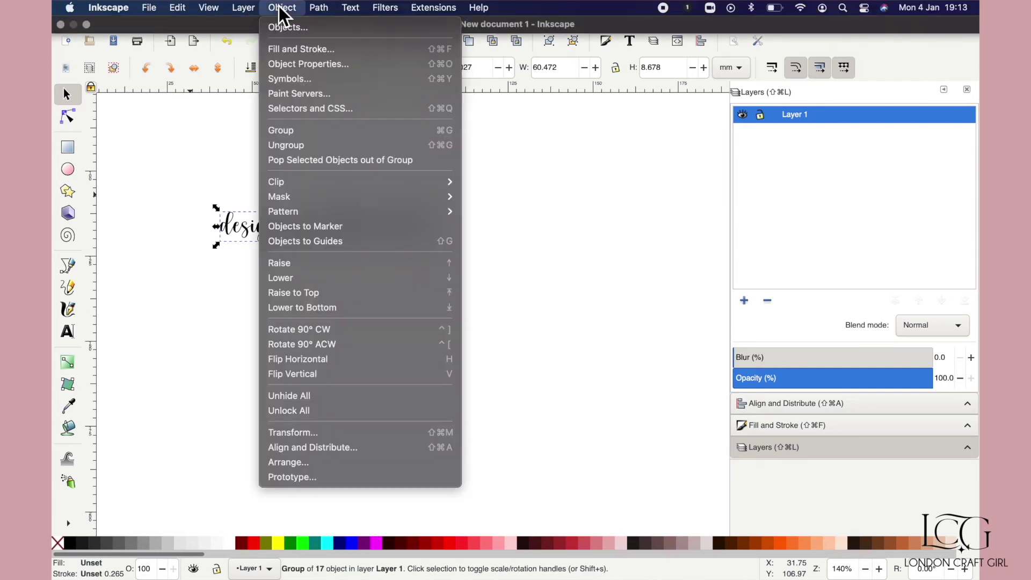
click(307, 145)
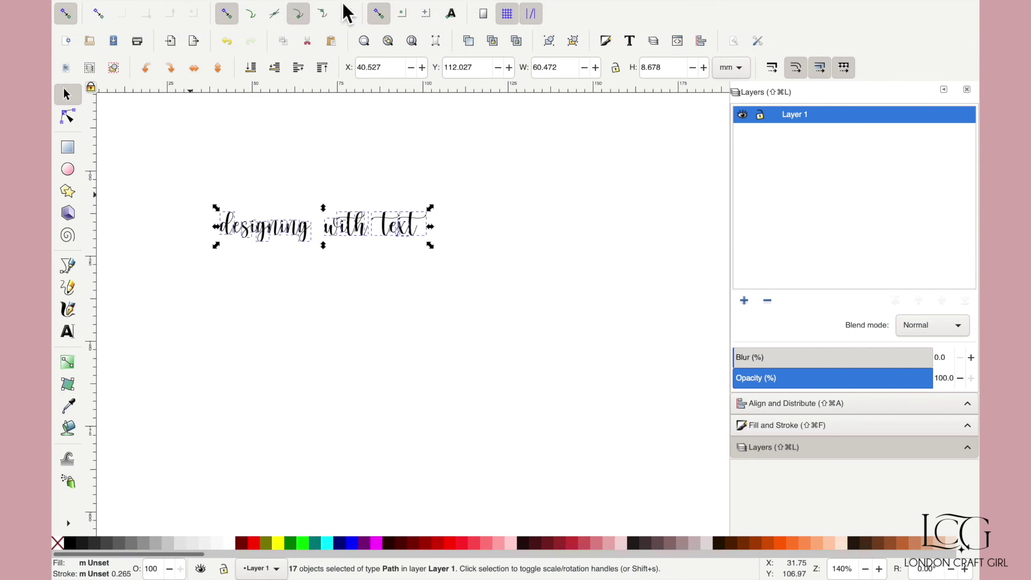
click(331, 7)
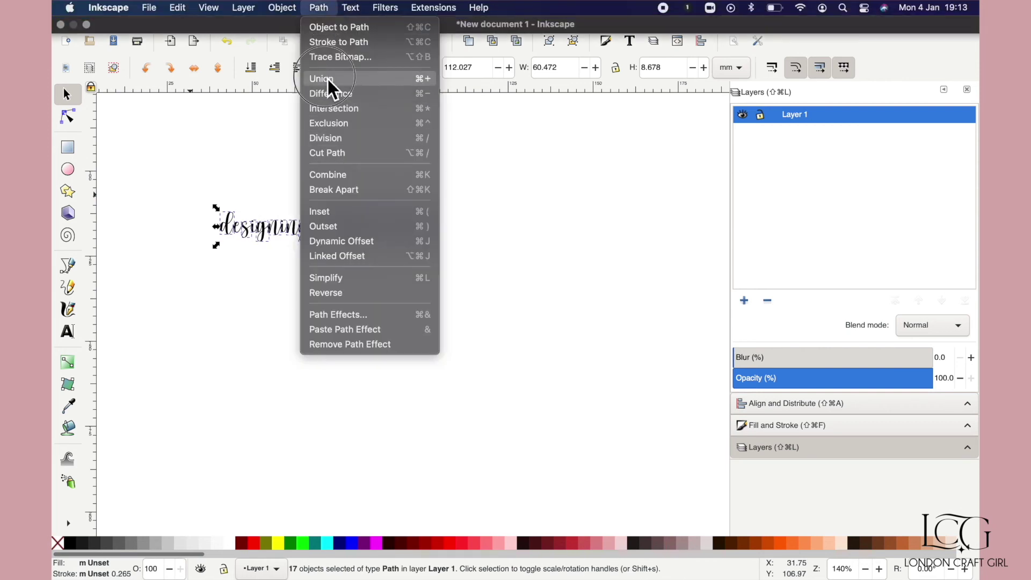
click(333, 77)
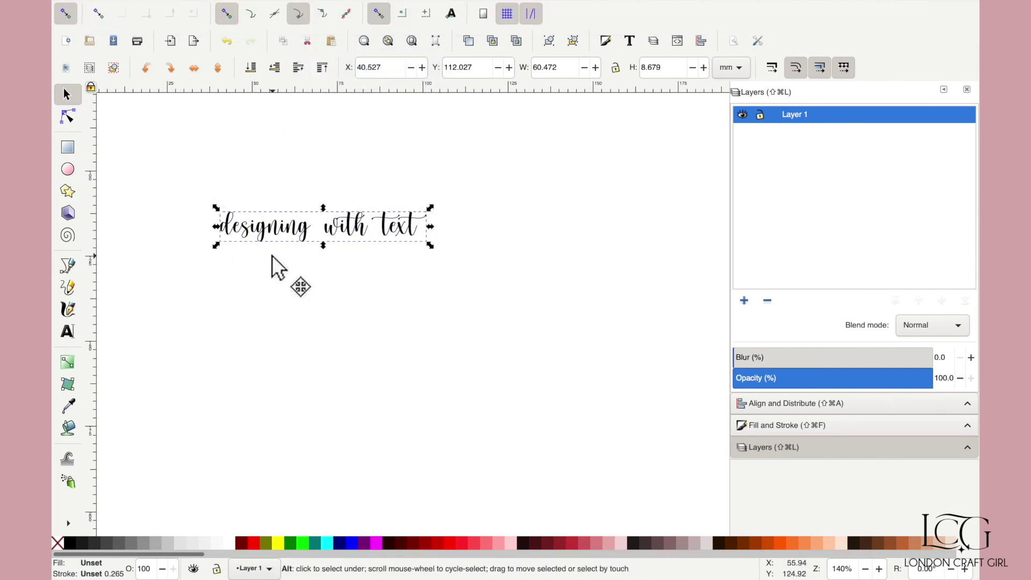
- Fill the lettering pink #FFAAAA, outset it, and lower it beneath the black text
click(498, 543)
key(ctrl+parenright)
key(ctrl+parenright)
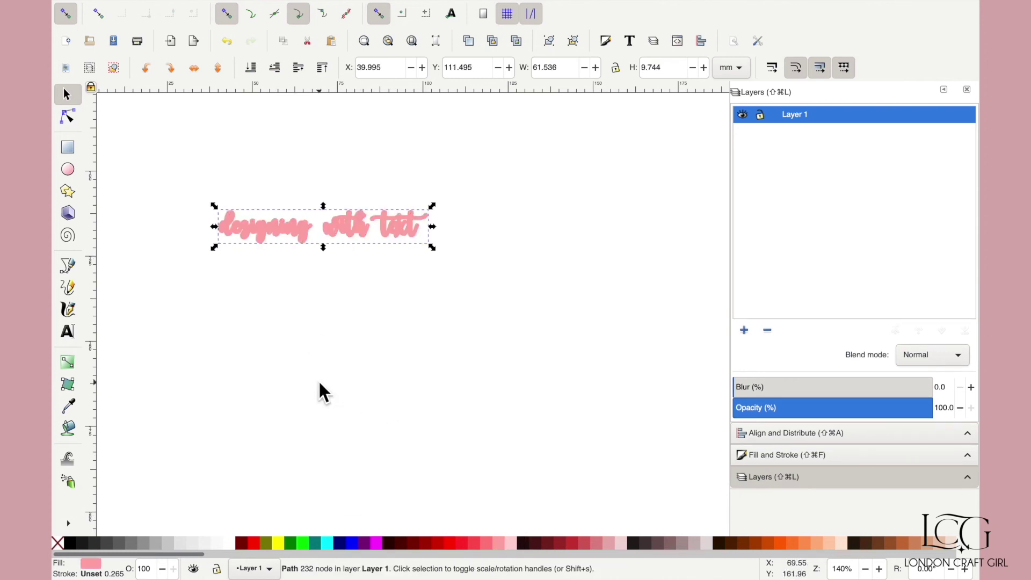
click(252, 67)
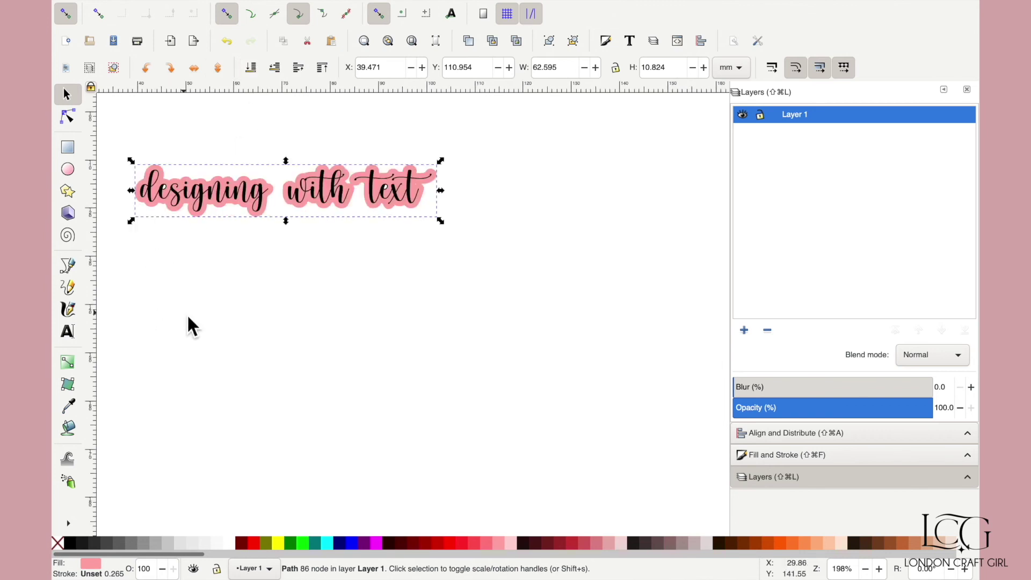
key(plus)
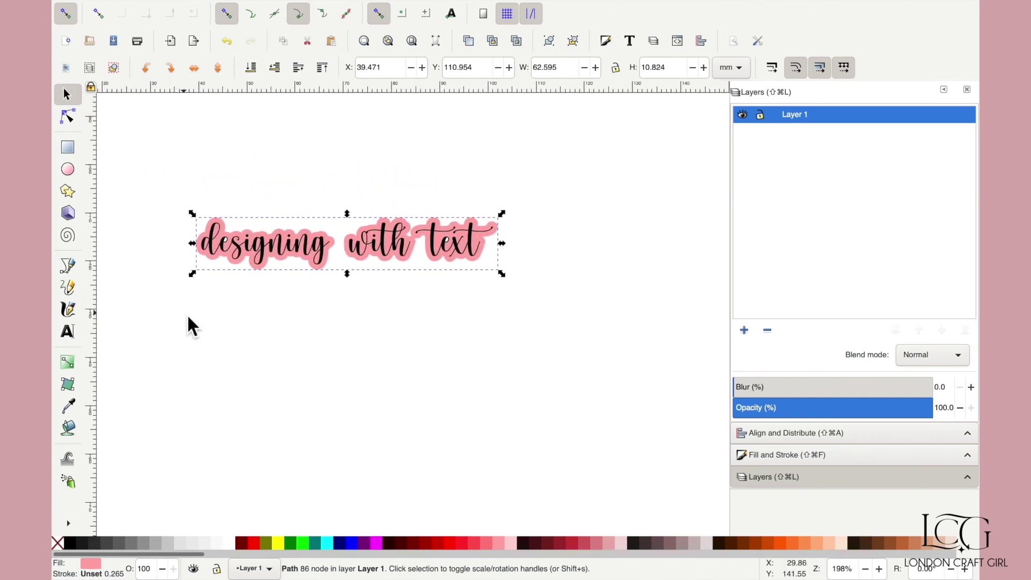
key(minus)
key(plus)
key(plus)
scroll(187, 313, left, 3)
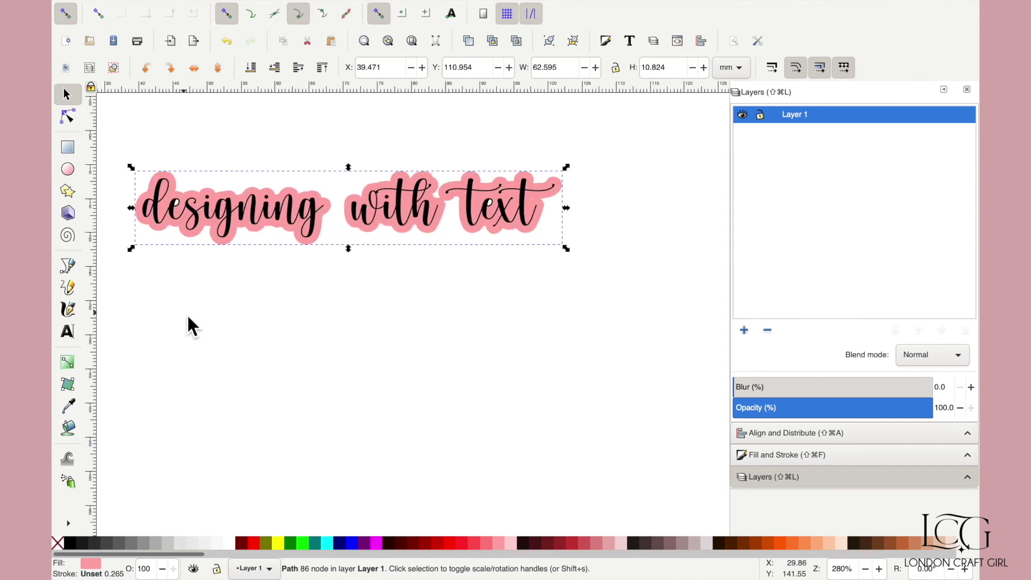